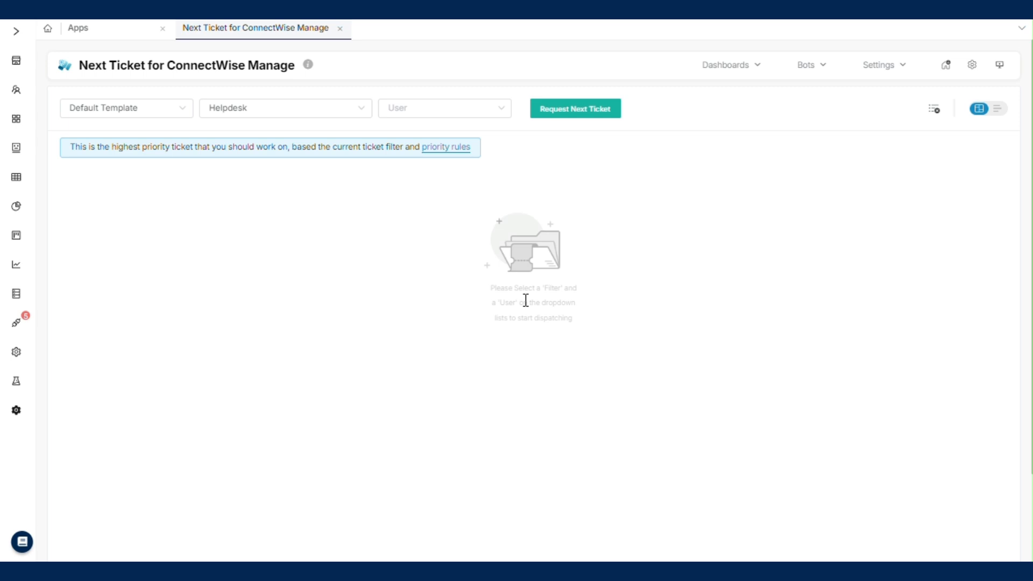
left_click(184, 114)
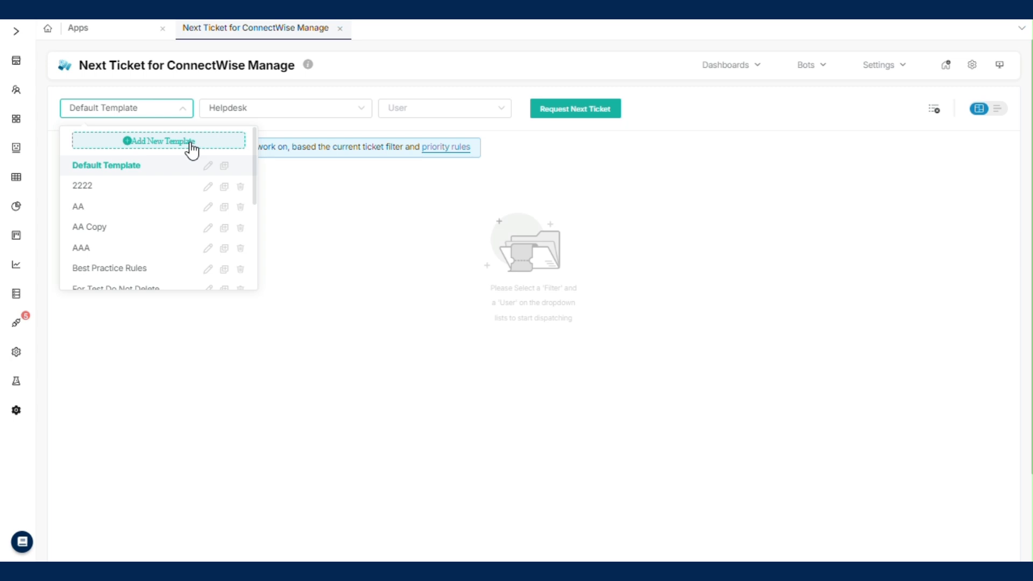
left_click(307, 180)
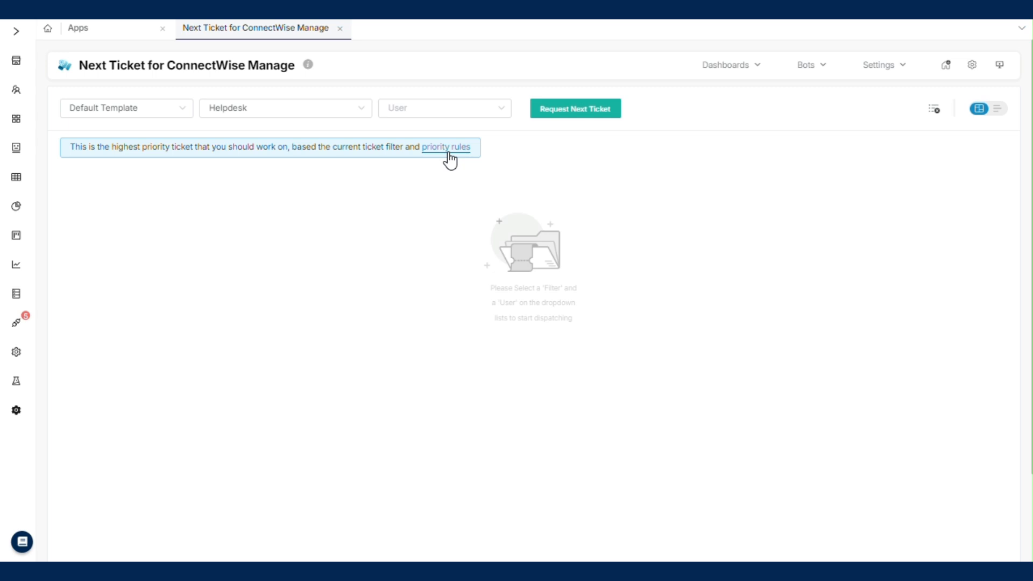
Open the NextTicket For ConnectWise Manage Priority Rules settings and select the first employee marked inactive as the user.
left_click(877, 73)
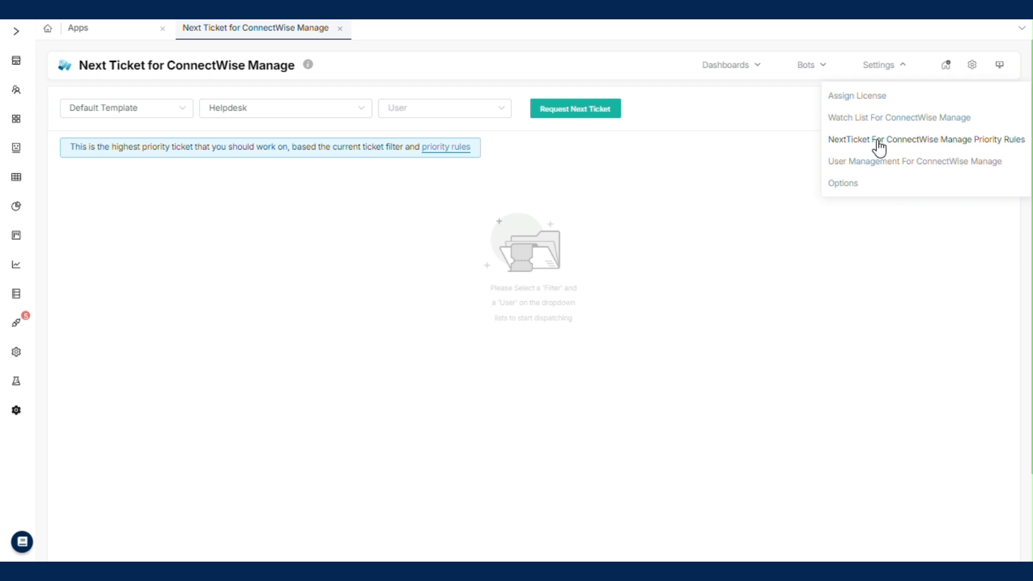
left_click(879, 141)
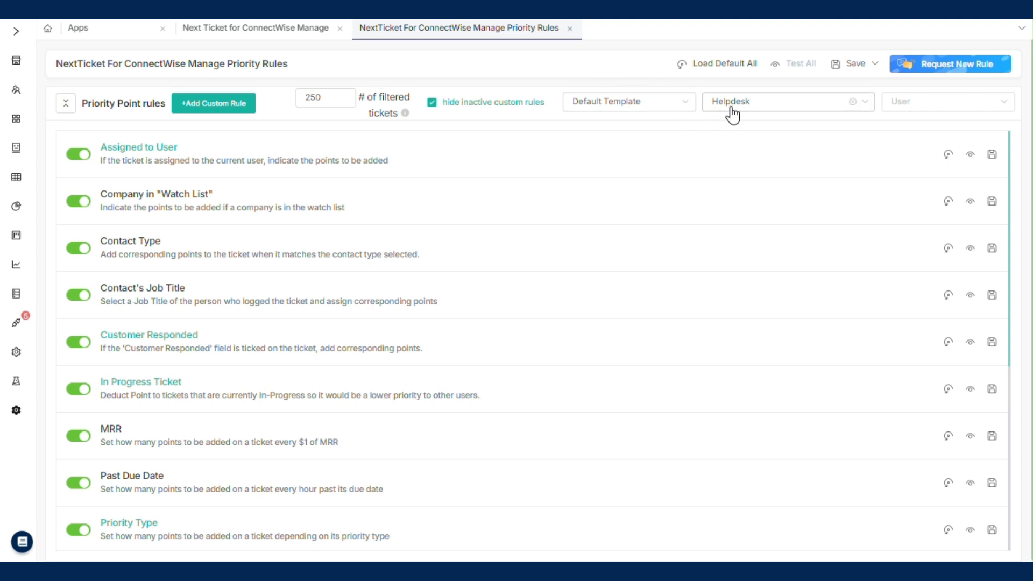
left_click(895, 111)
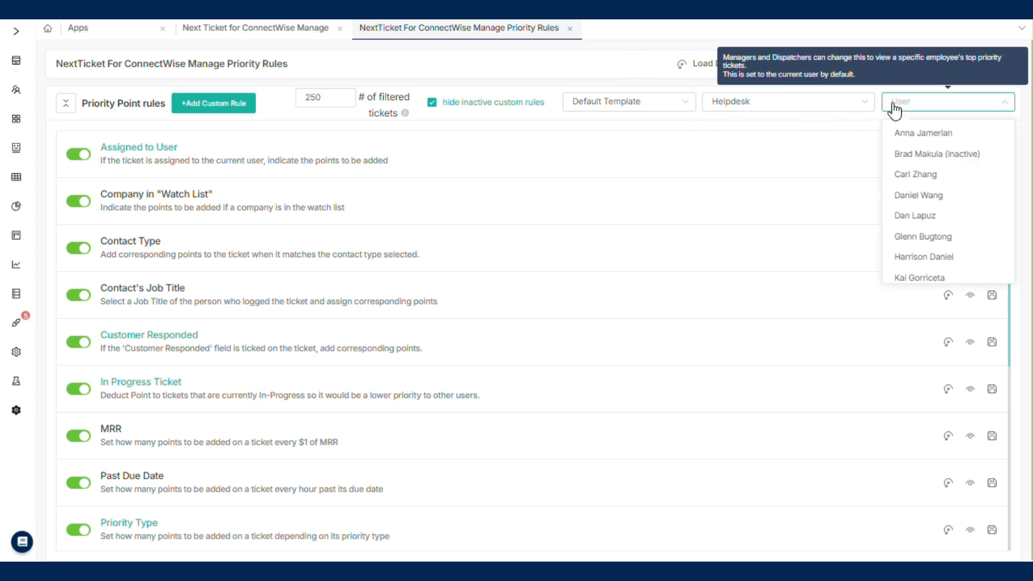
left_click(899, 156)
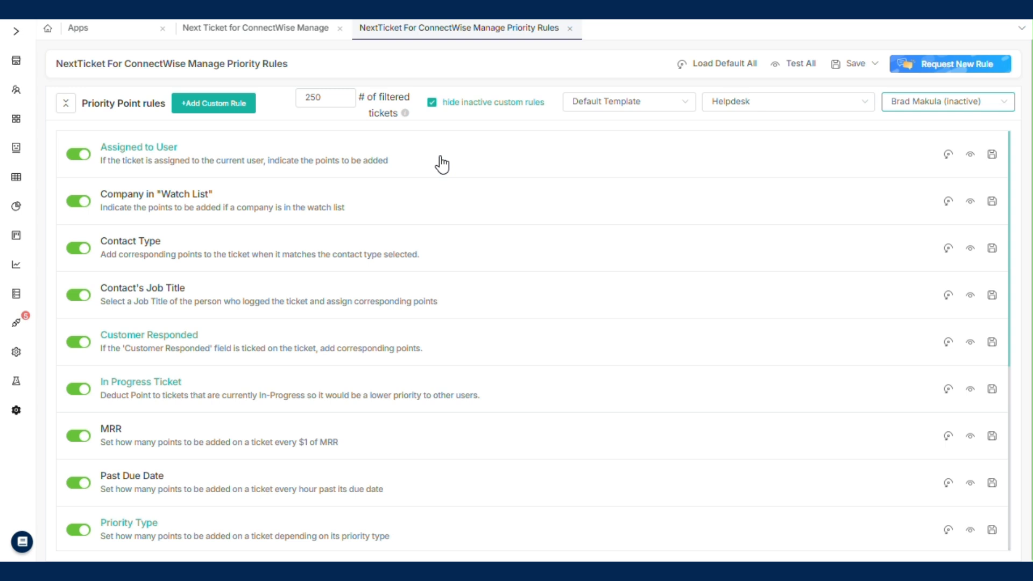
Add a third condition row to the Assigned to User rule and set its points to -10000.
scroll(442, 164, "down", 2)
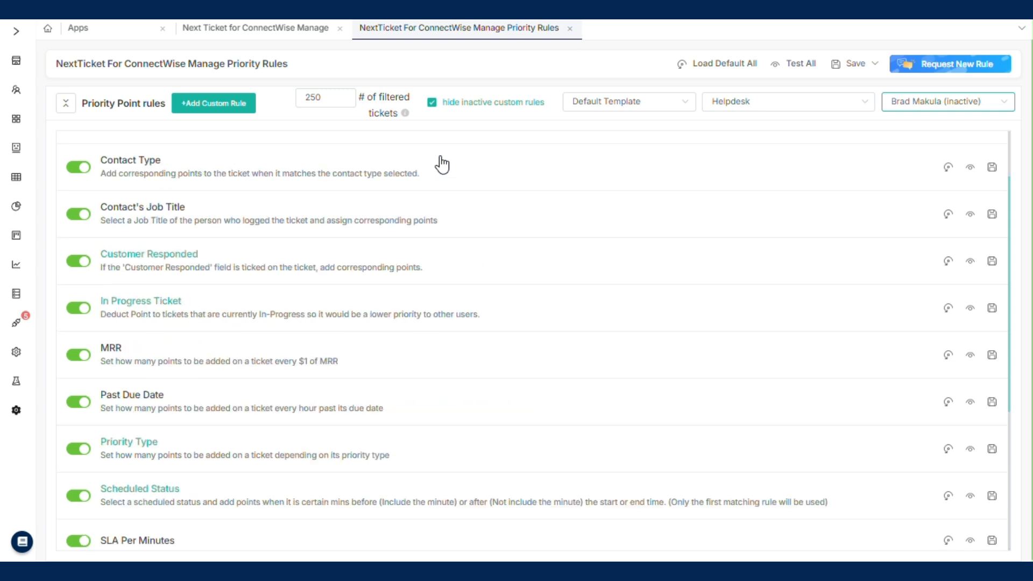
scroll(442, 164, "down", 2)
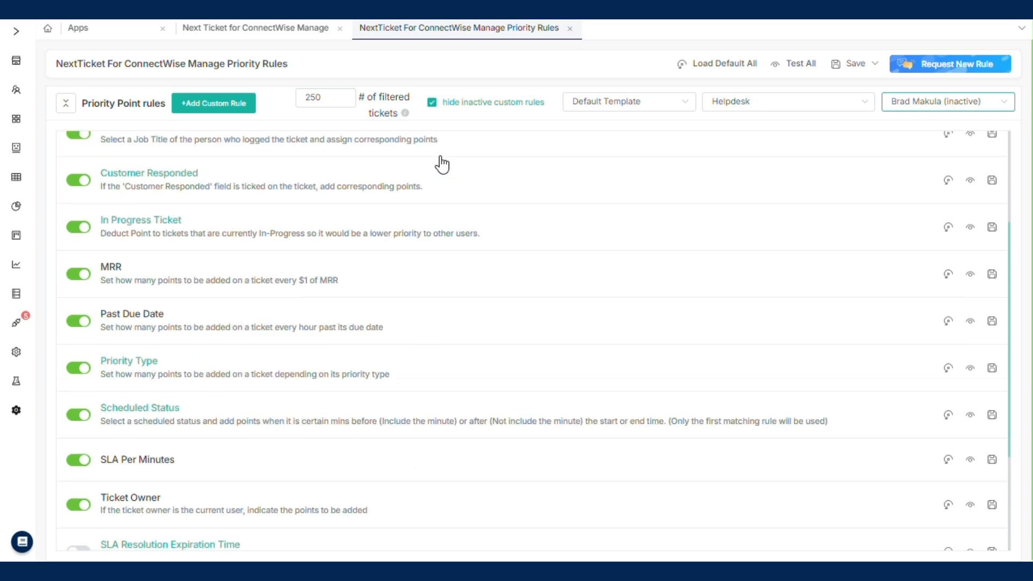
scroll(442, 164, "up", 2)
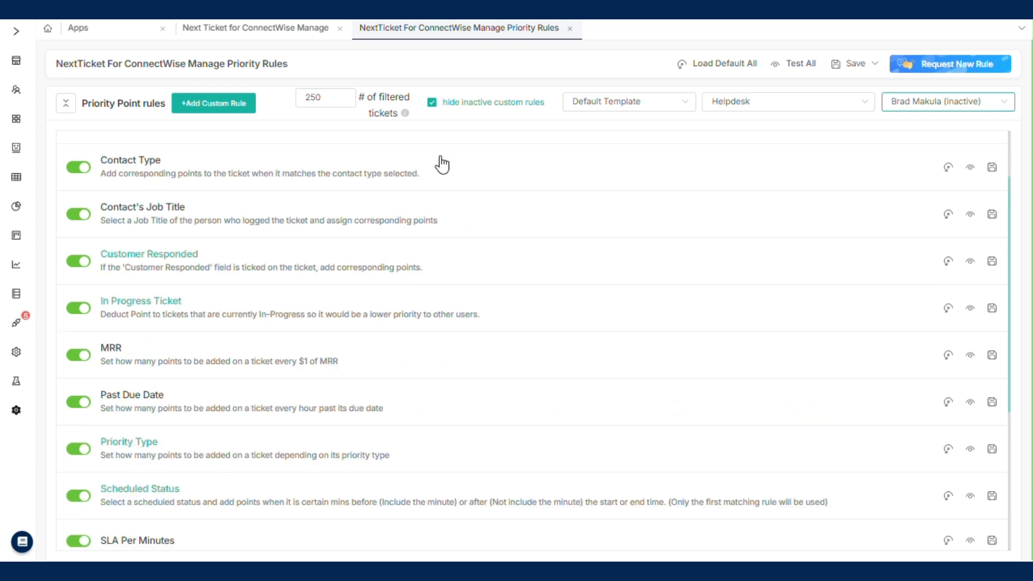
scroll(442, 164, "up", 2)
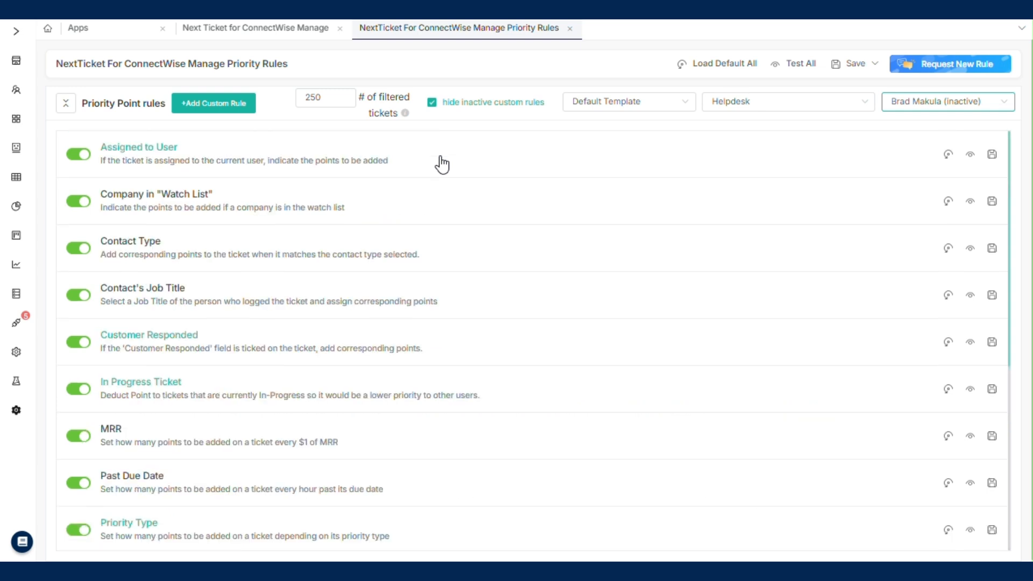
left_click(442, 164)
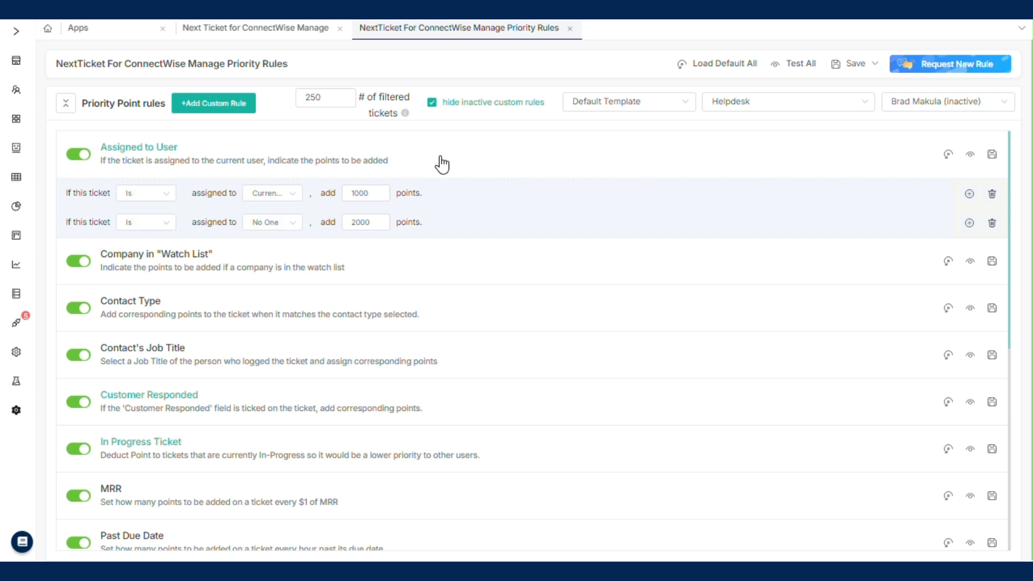
left_click(389, 193)
left_click(968, 223)
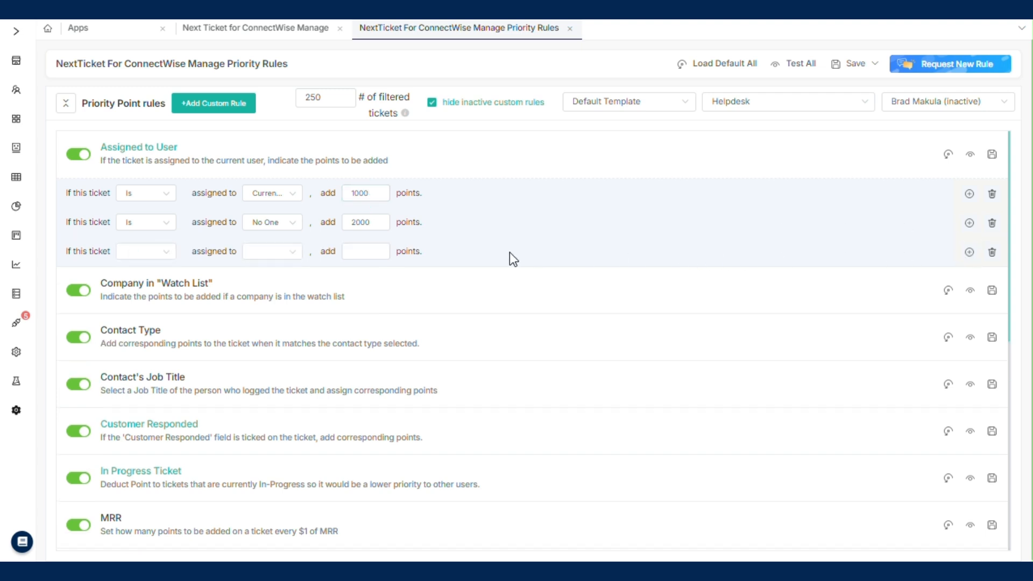
left_click(160, 257)
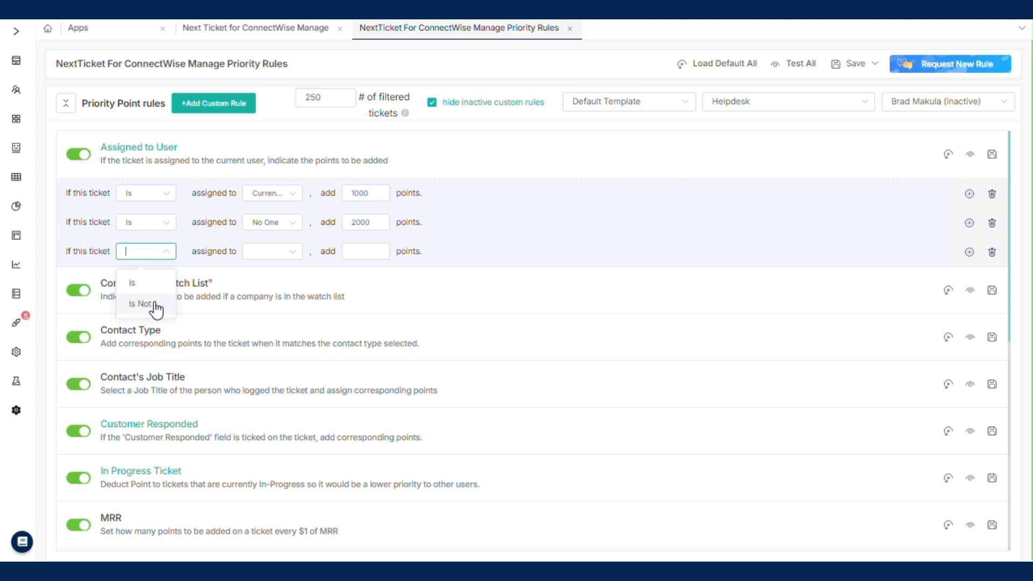
left_click(363, 254)
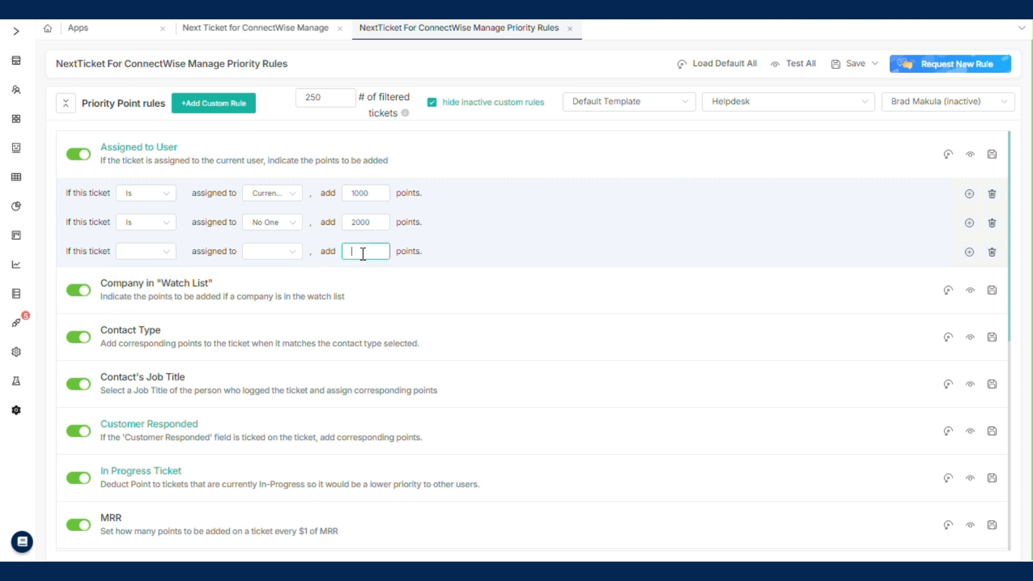
type("-10000")
Start a new custom rule with a Ticket / Date Entered condition and add a second, empty condition below it.
left_click(213, 104)
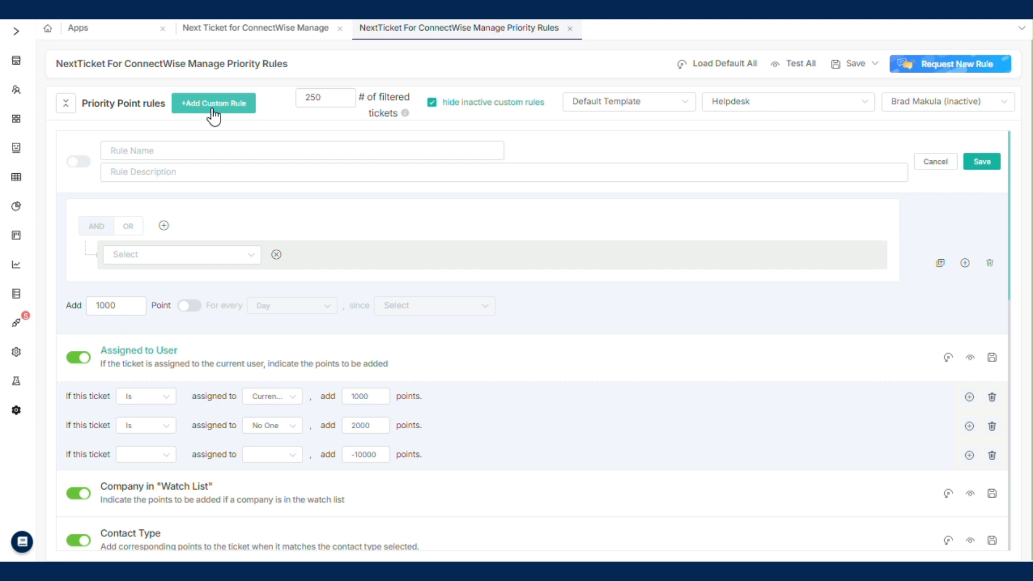
left_click(215, 150)
left_click(221, 168)
left_click(230, 255)
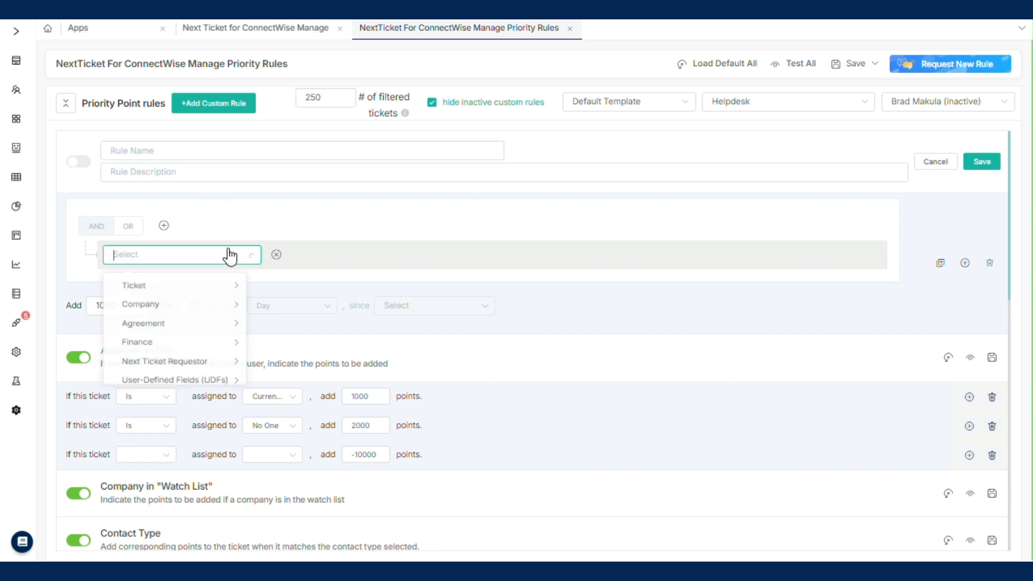
left_click(227, 289)
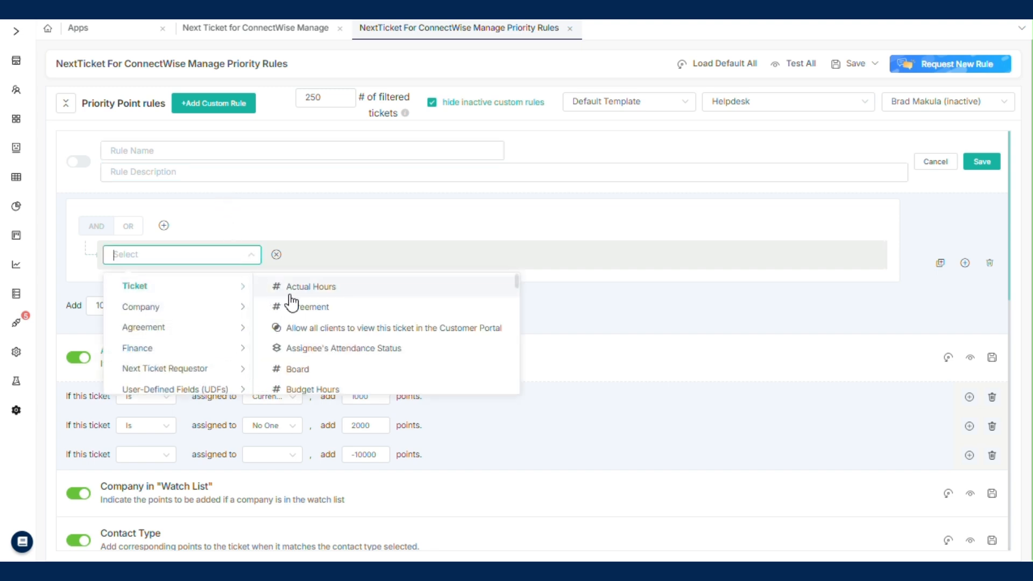
scroll(330, 343, "down", 2)
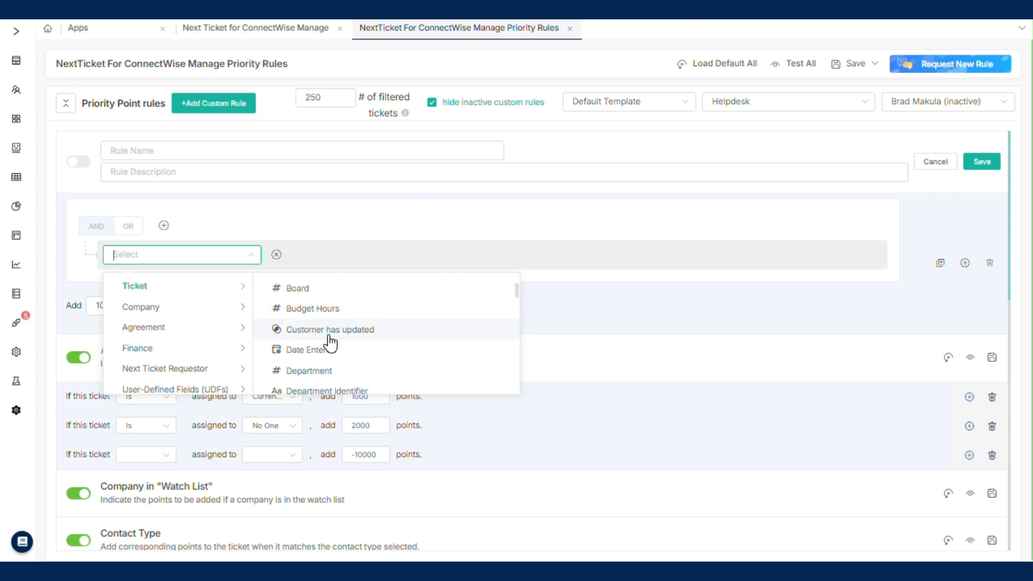
left_click(330, 351)
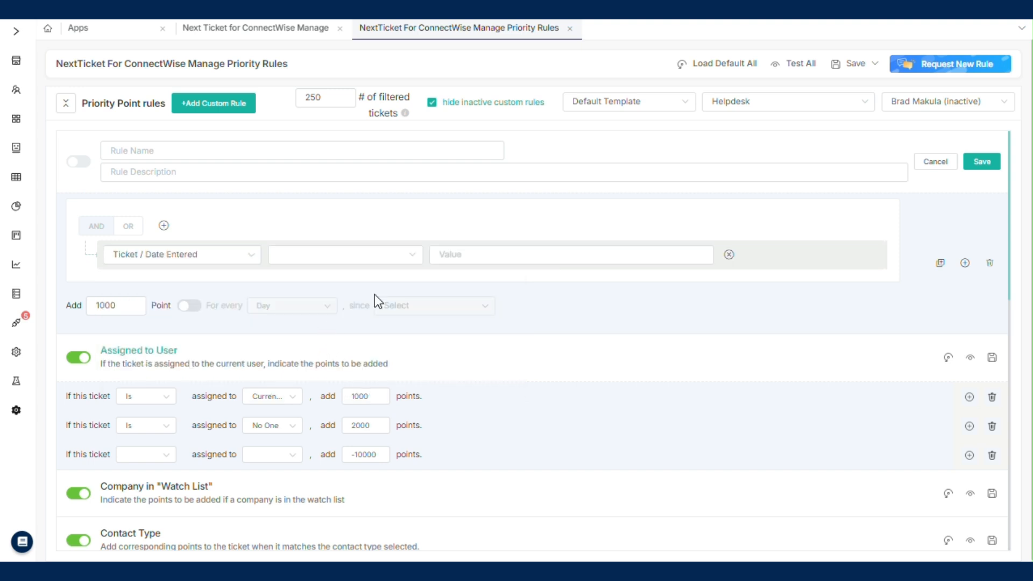
left_click(164, 226)
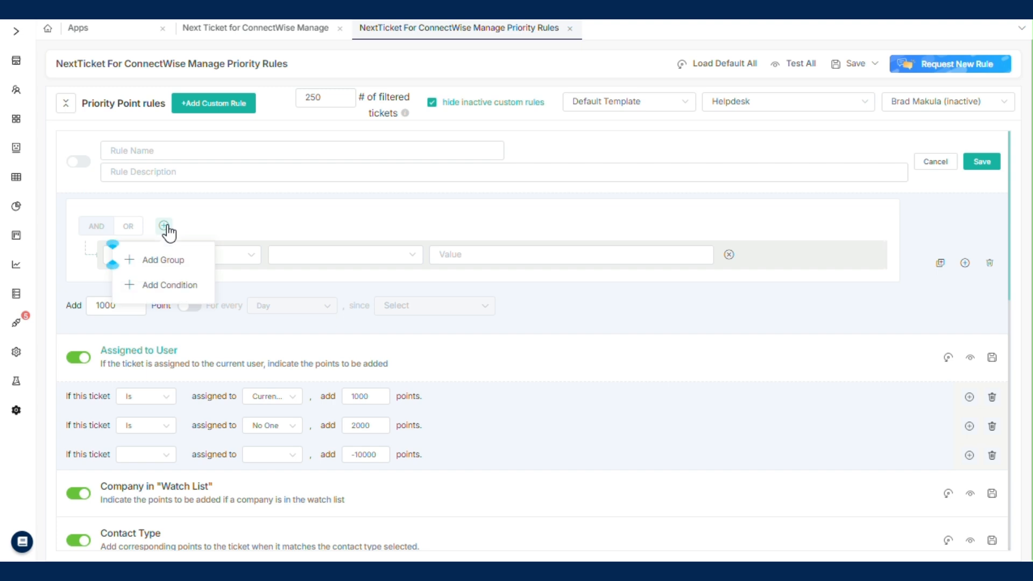
left_click(171, 285)
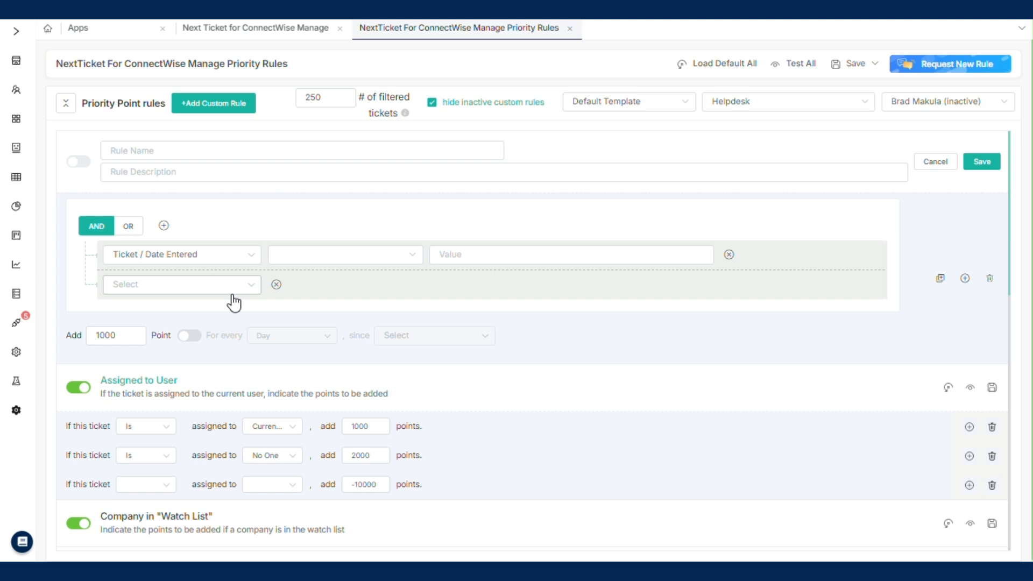
Enable time-based points for every Day on the new custom rule and try to save it.
left_click(136, 331)
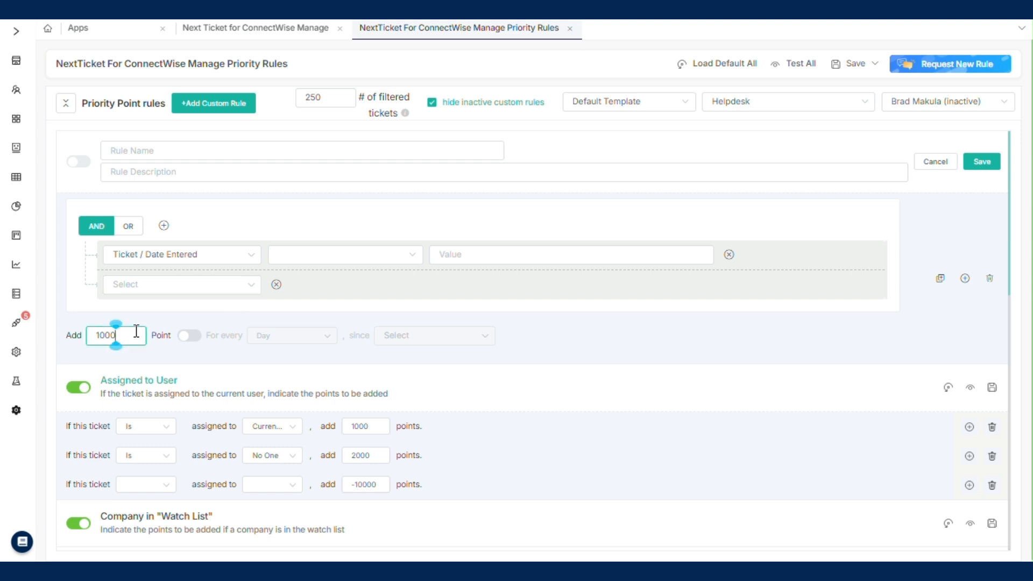
left_click(190, 338)
left_click(329, 337)
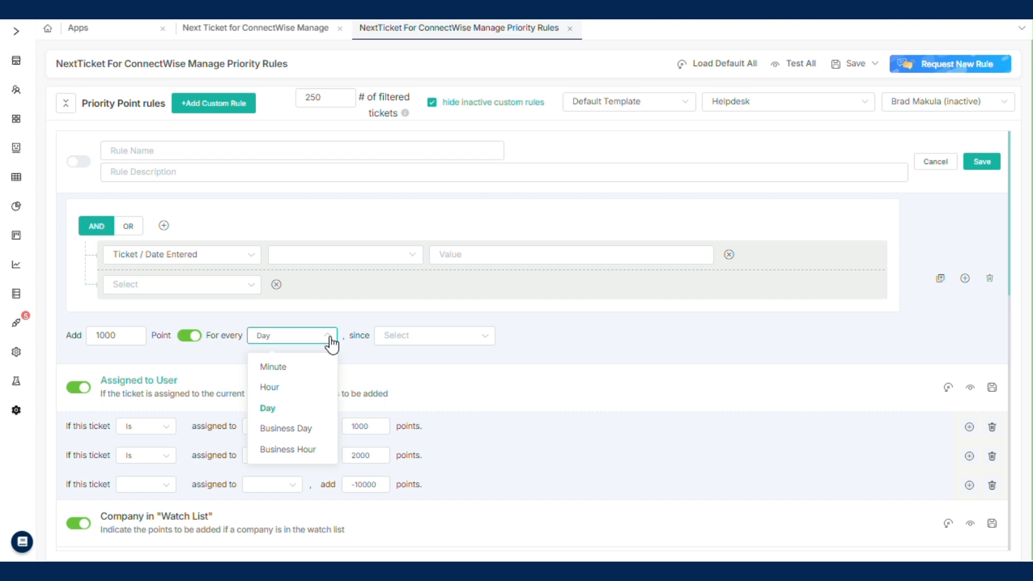
left_click(397, 341)
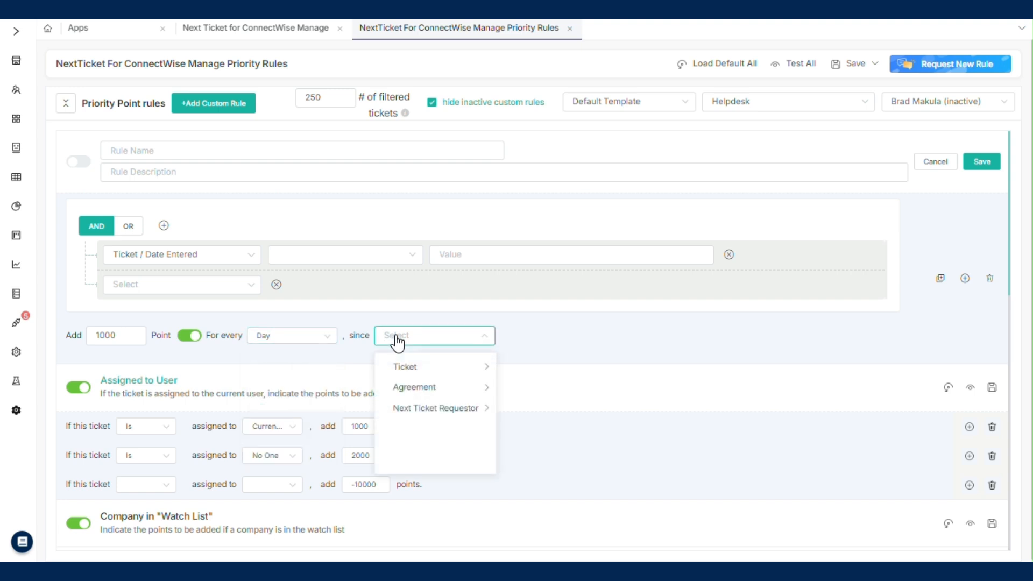
left_click(606, 344)
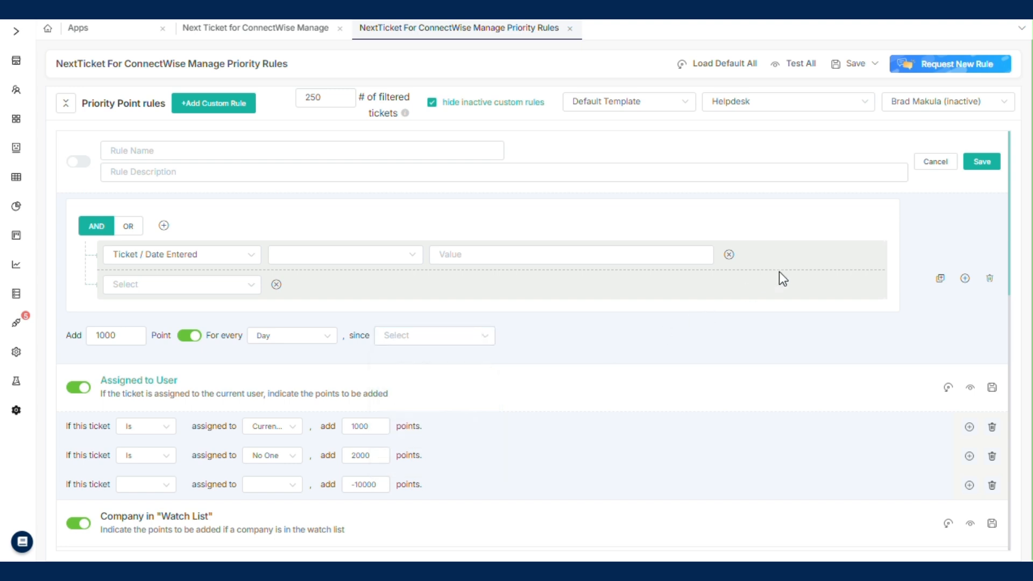
left_click(983, 163)
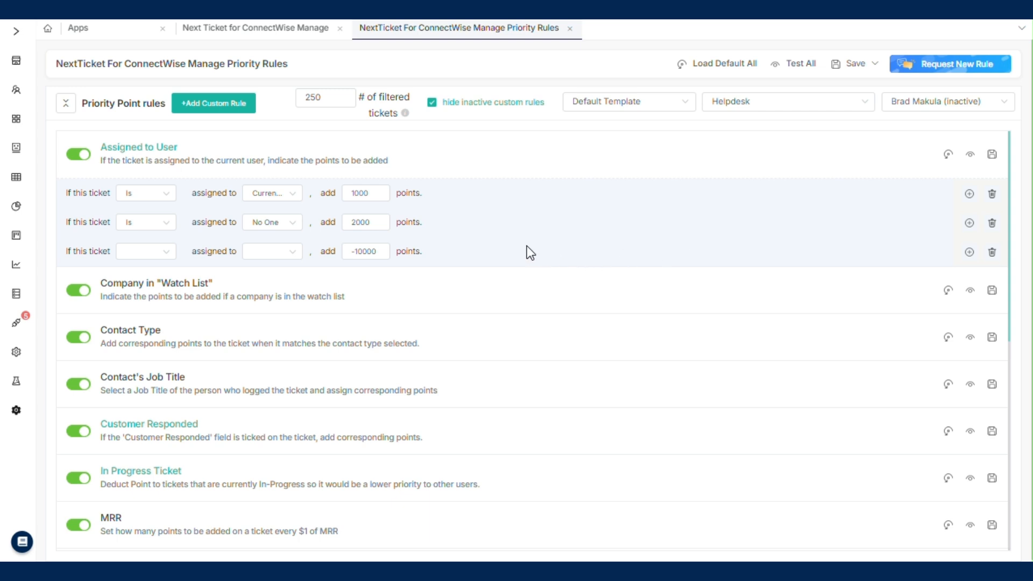
Stop hiding inactive custom rules and browse the rules in the Custom Rules Library.
scroll(527, 247, "down", 1)
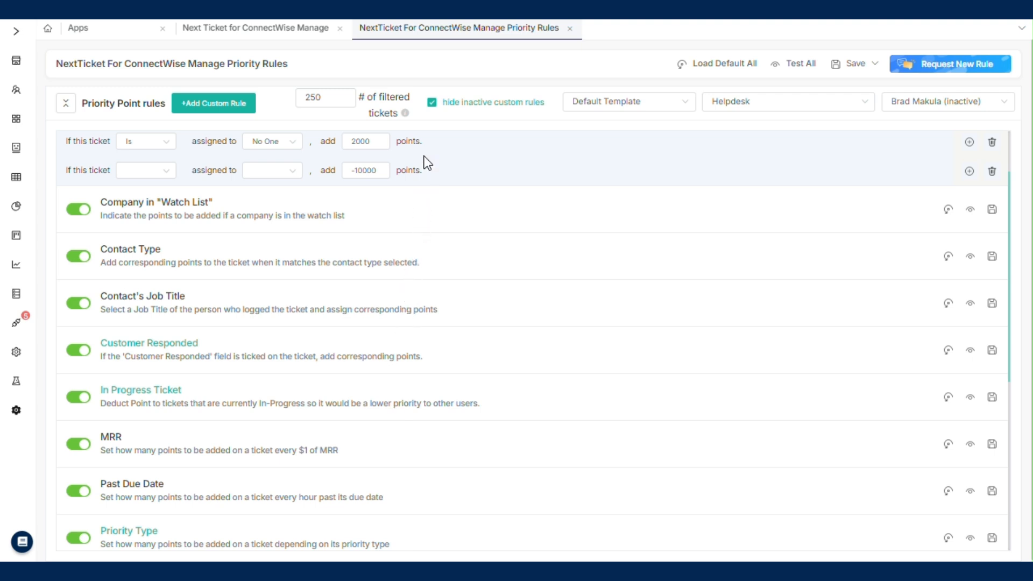
left_click(431, 104)
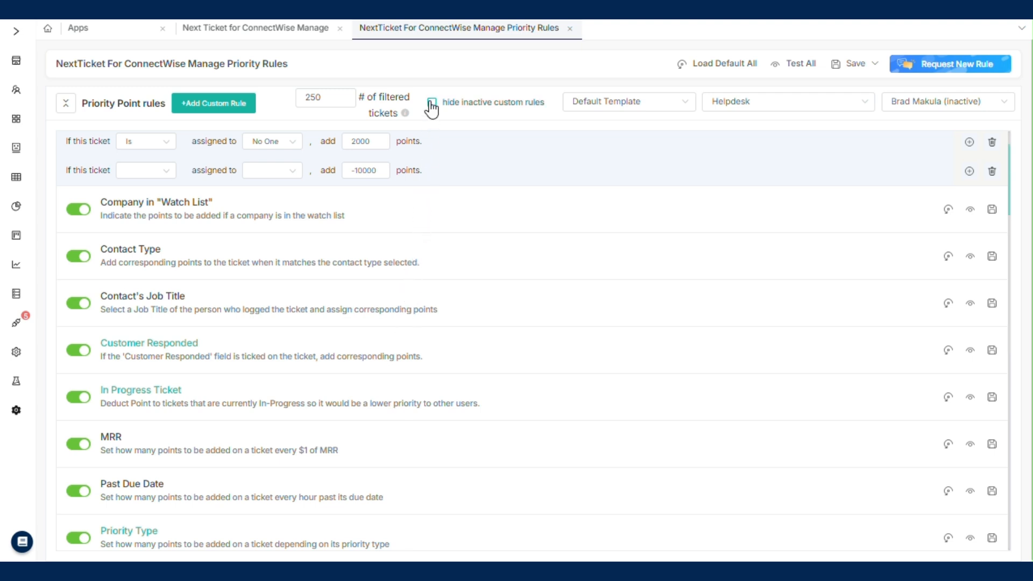
scroll(468, 268, "down", 3)
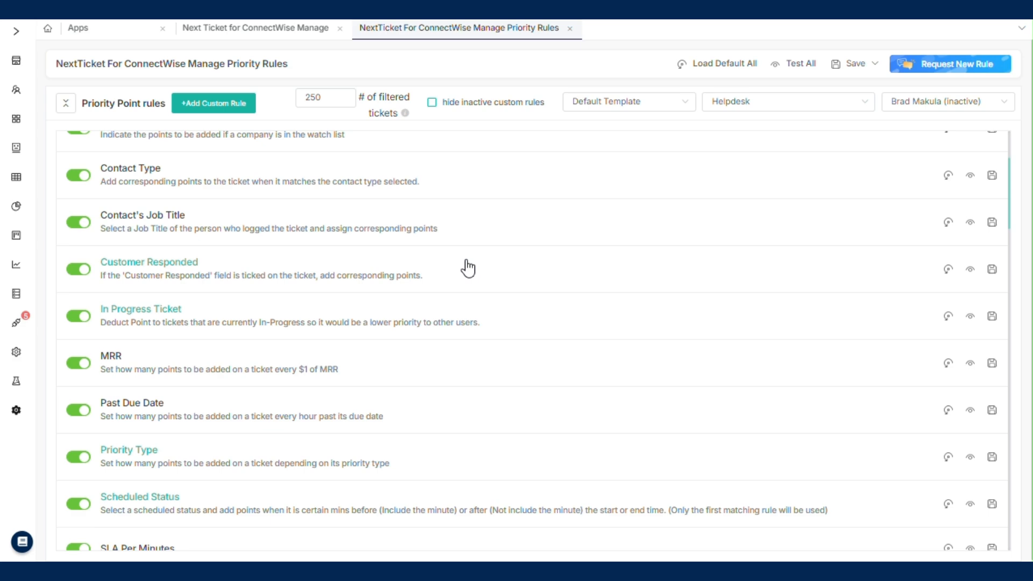
scroll(468, 267, "down", 3)
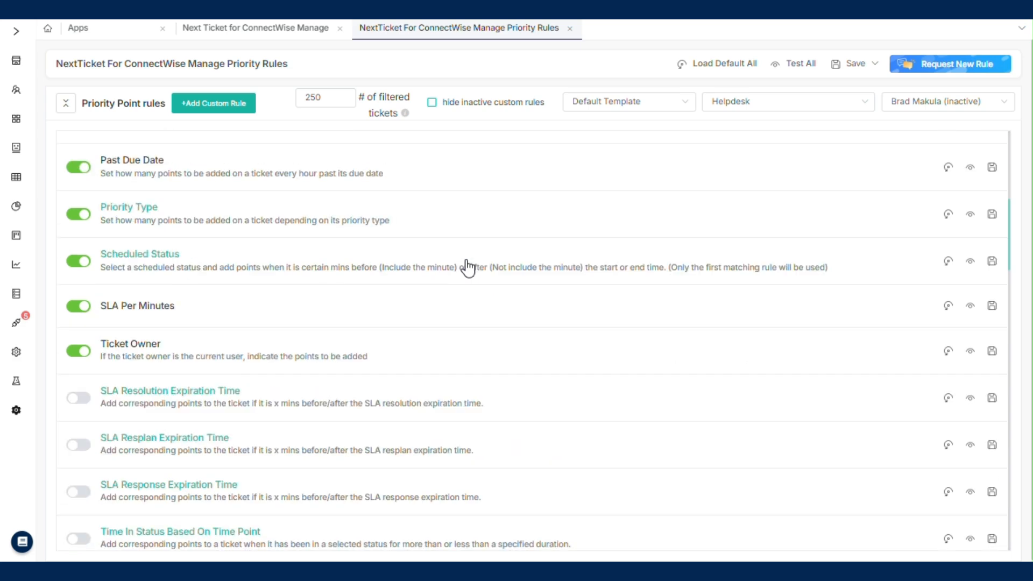
scroll(468, 267, "down", 5)
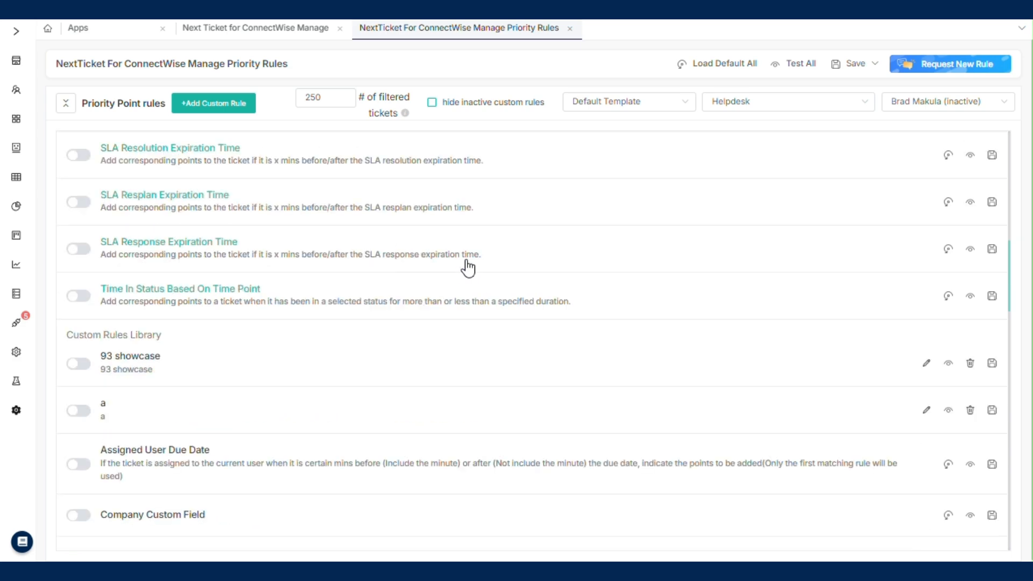
scroll(468, 267, "down", 5)
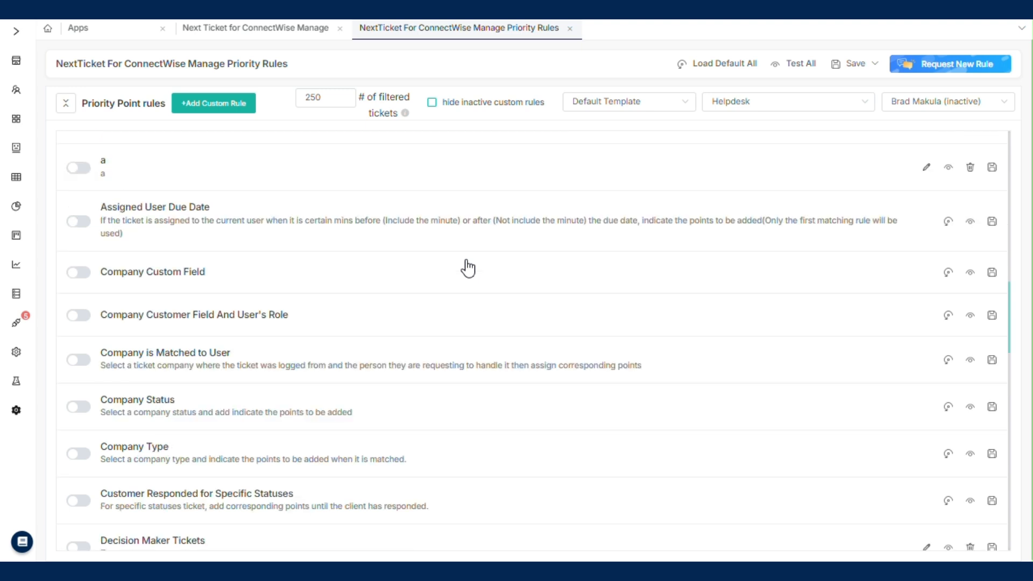
scroll(468, 267, "down", 2)
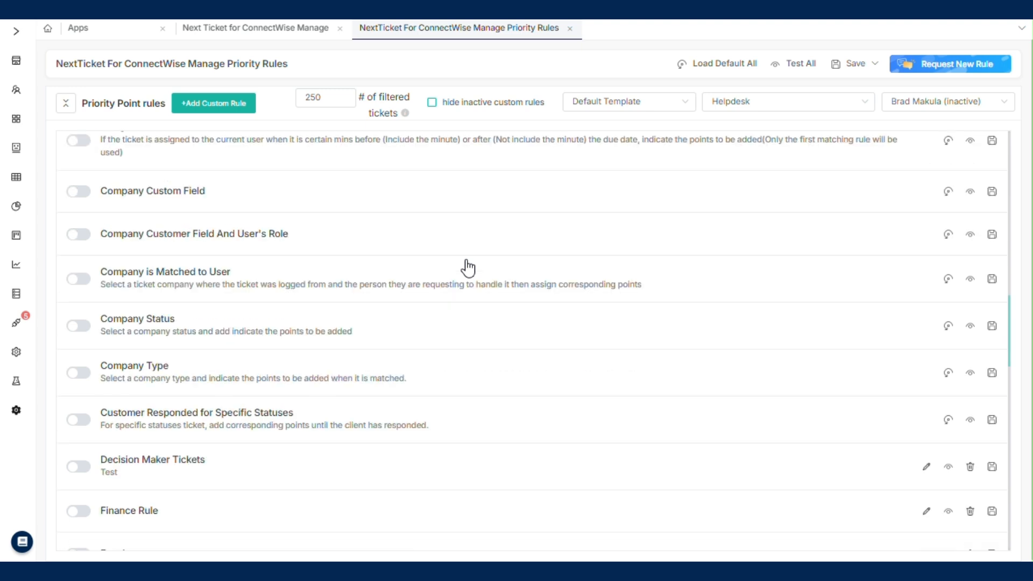